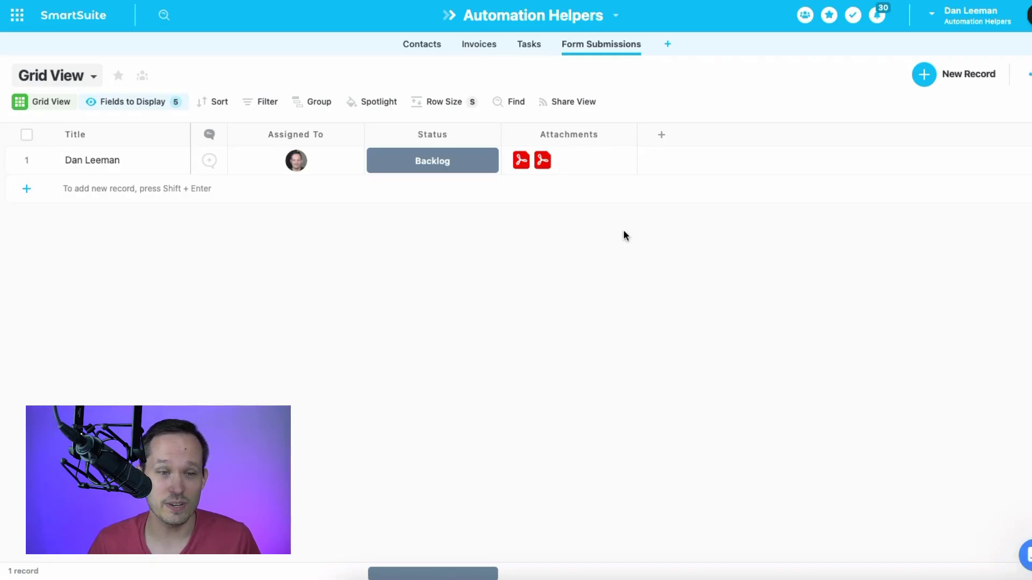
Reveal the add-field + control at the end of the Form Submissions column headers
mouse_move(626, 144)
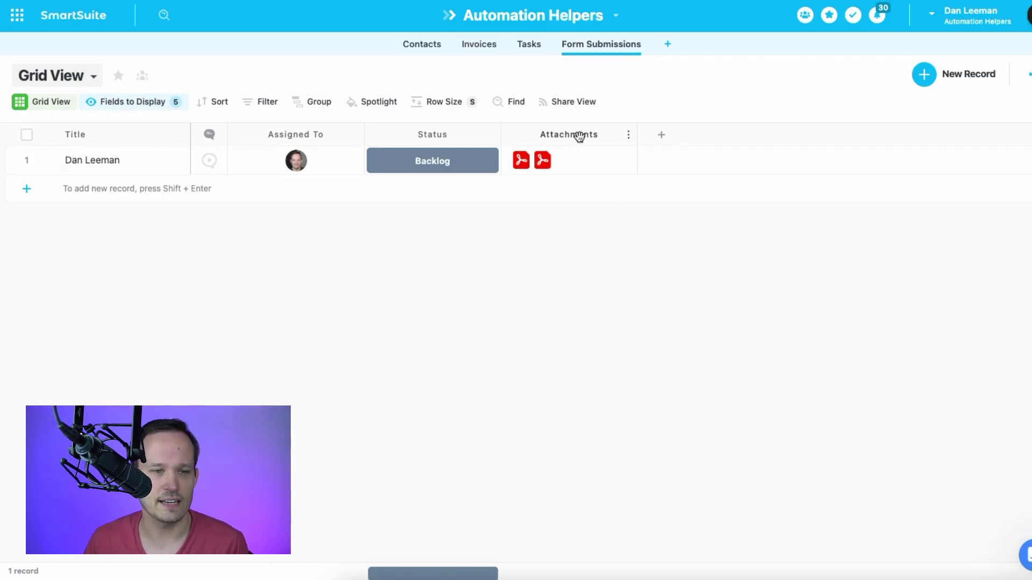
Create a new Formula field in the Advanced Editor named Attachment Names
click(660, 135)
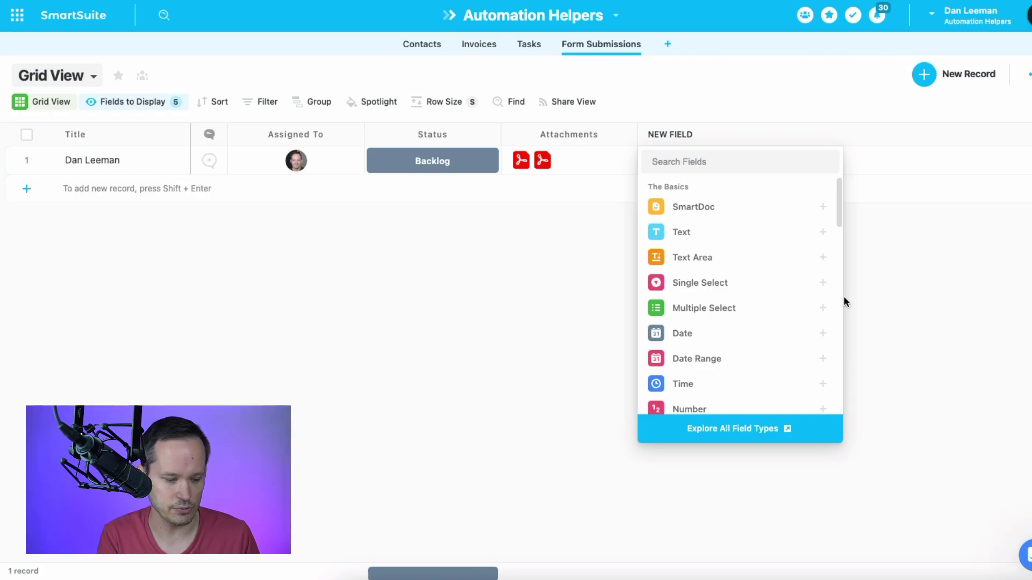
text(form)
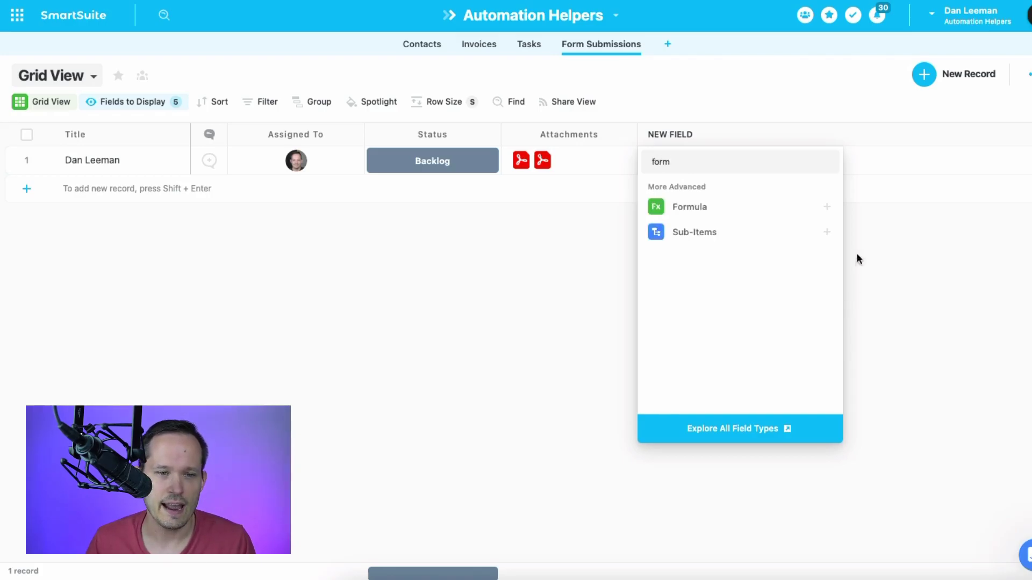
click(775, 205)
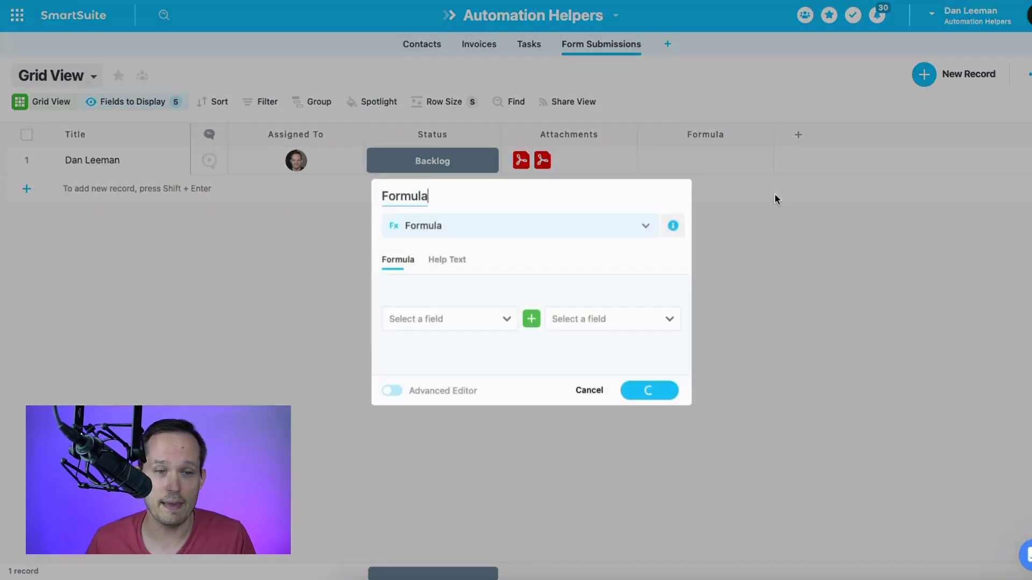
click(392, 391)
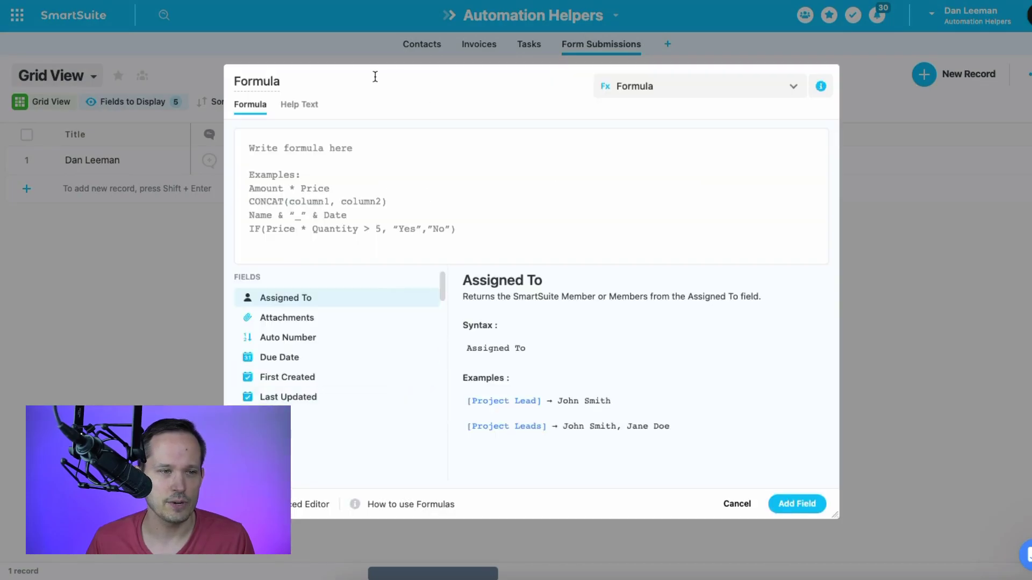
double_click(328, 77)
text(Attach)
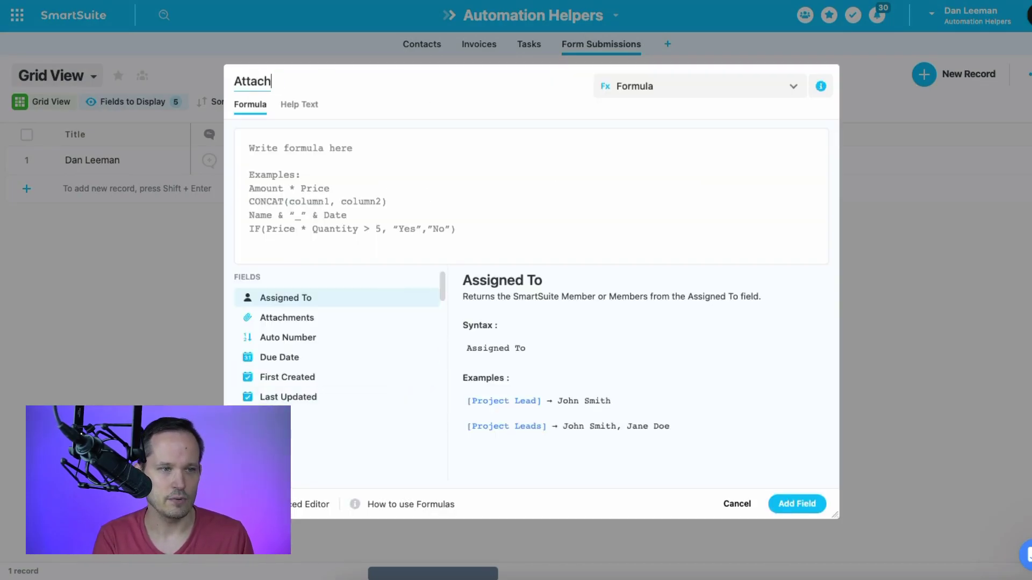
text(ment Names)
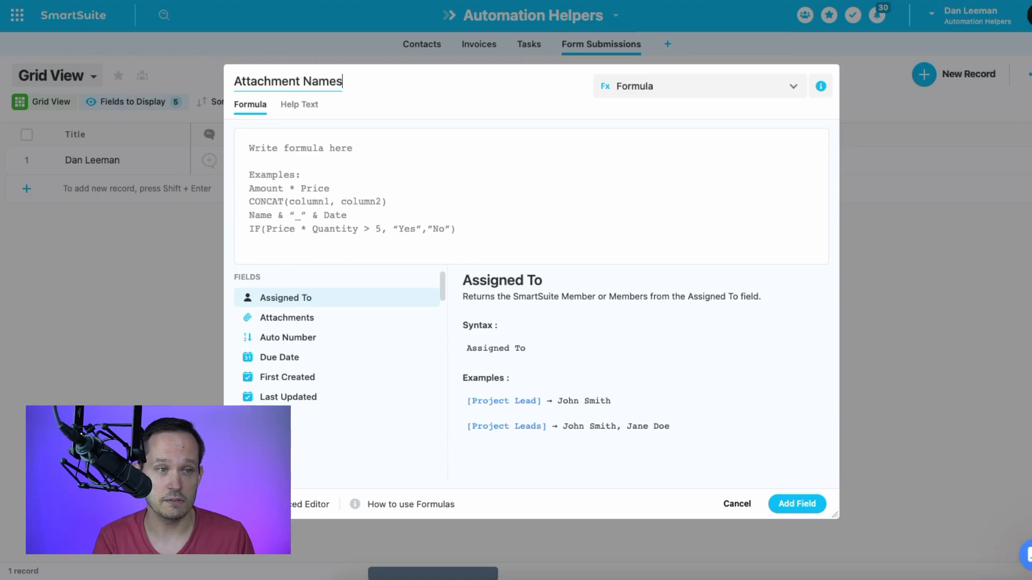
Make its formula reference the Attachments field and add the column
click(306, 154)
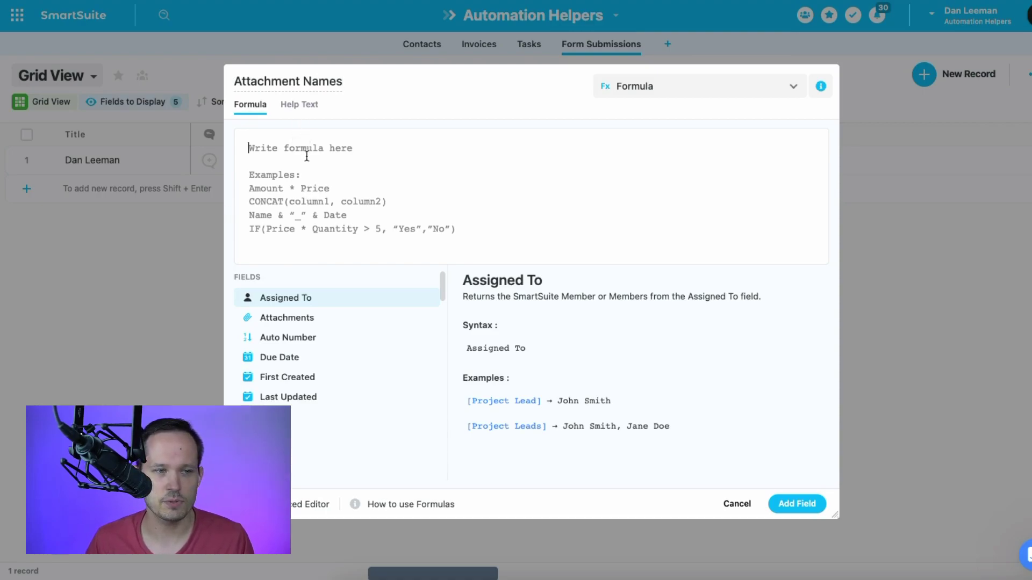
mouse_move(303, 320)
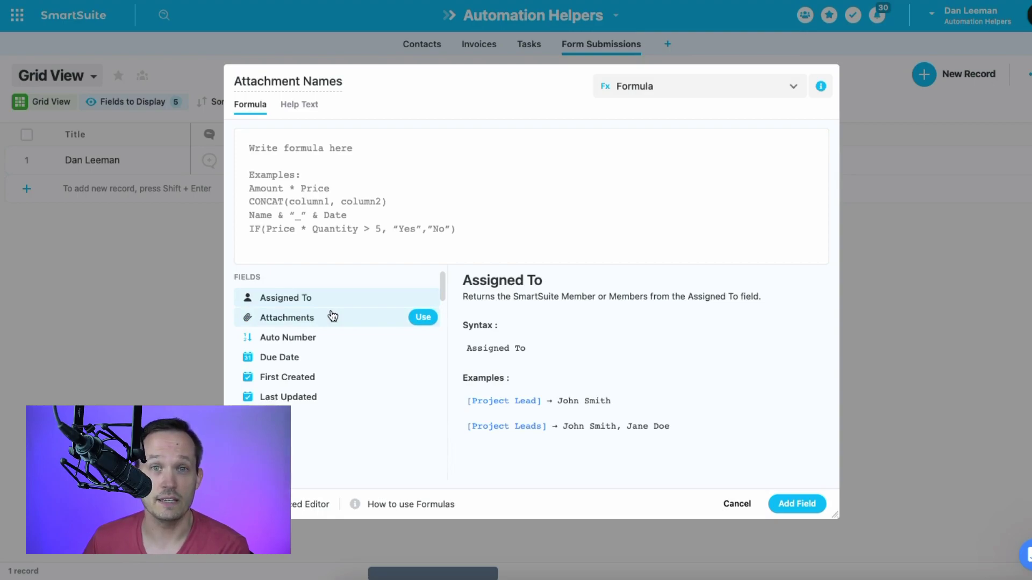
click(424, 318)
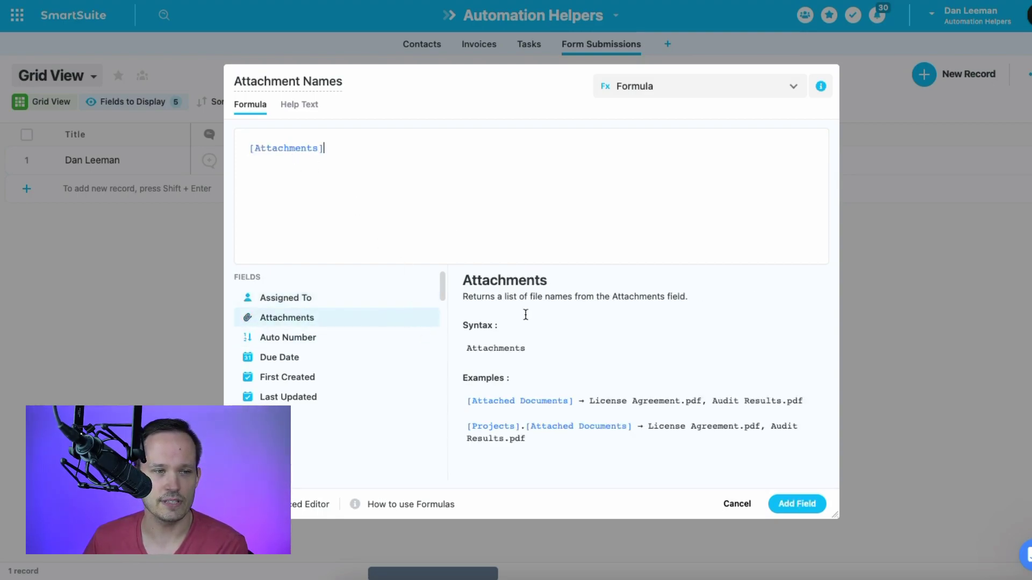
click(798, 505)
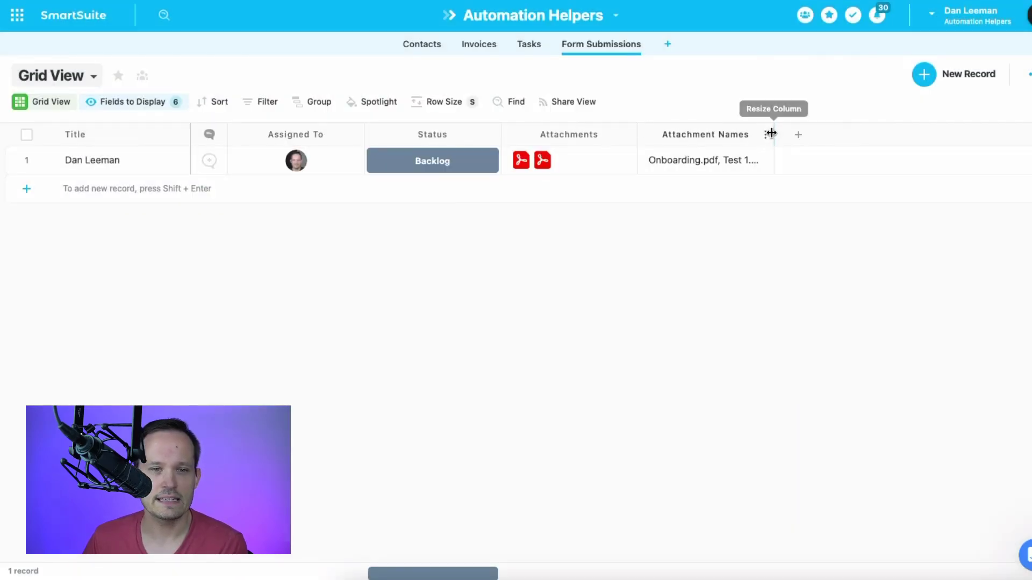
Widen Attachment Names and compare it with Attachments, showing 'Onboarding.pdf, Test 1.pdf'
drag(771, 133, 818, 143)
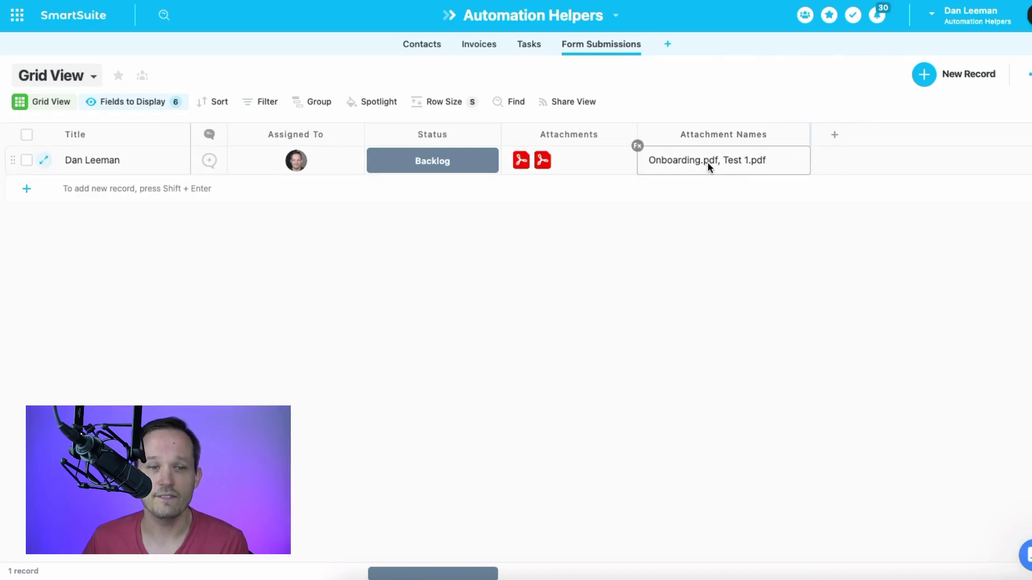
click(604, 171)
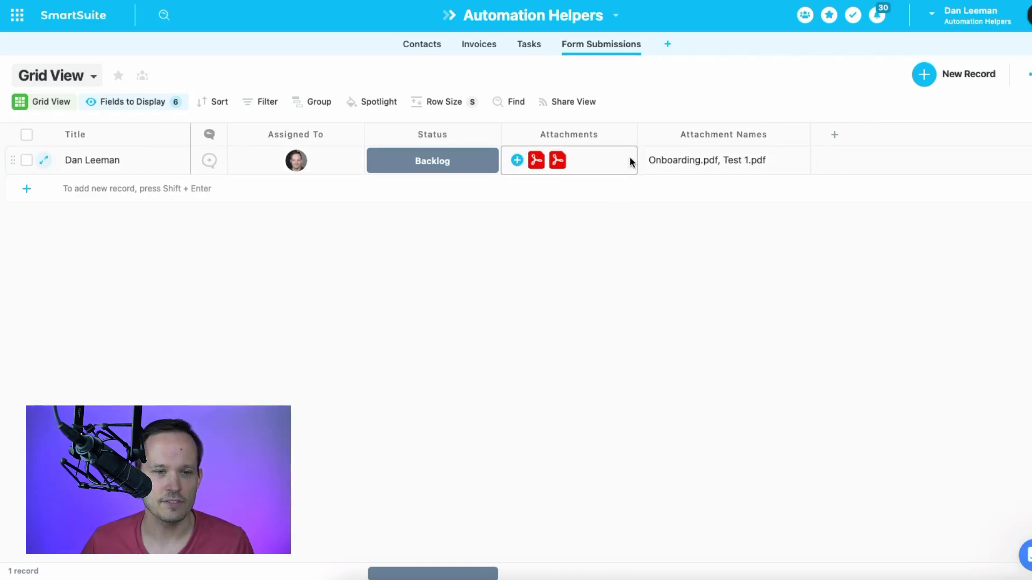
click(695, 168)
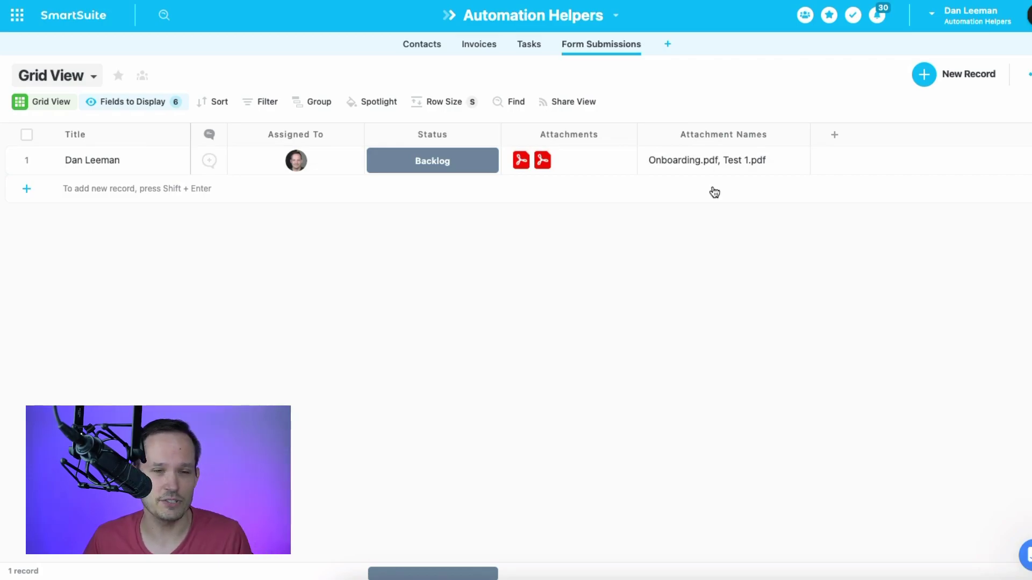
Create another Formula field in the Advanced Editor named Attachment Count
click(833, 136)
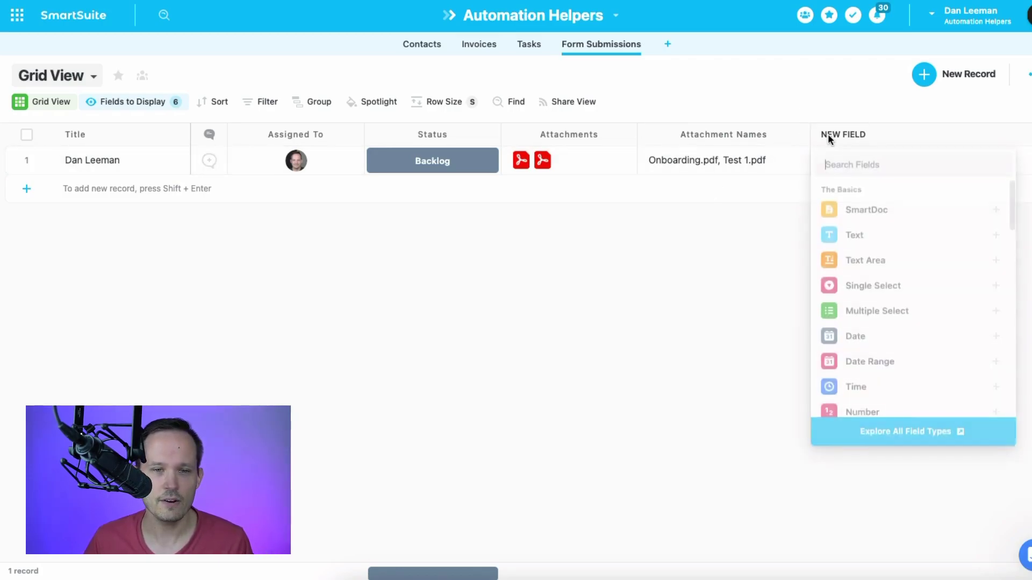
text(form)
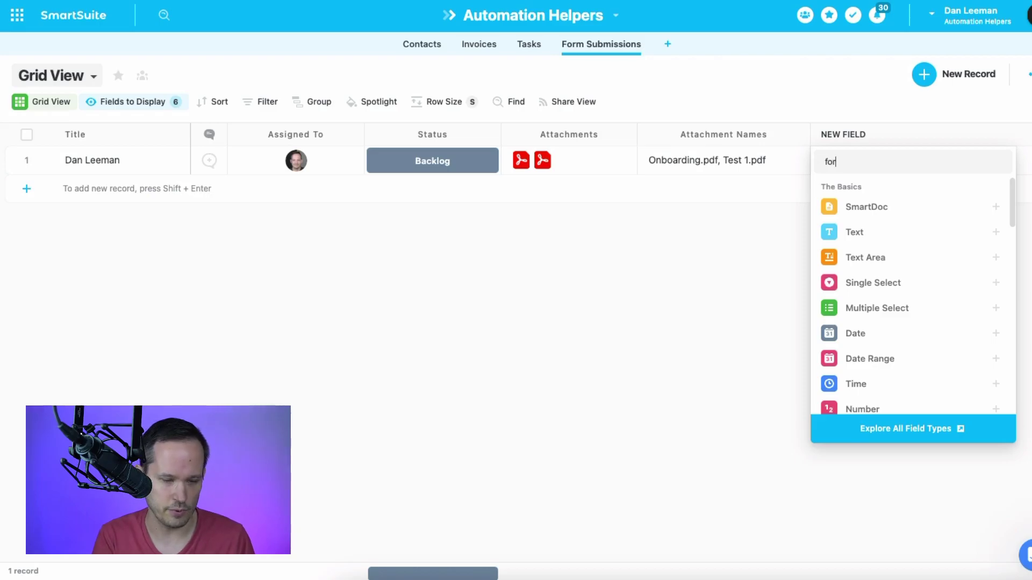
click(910, 208)
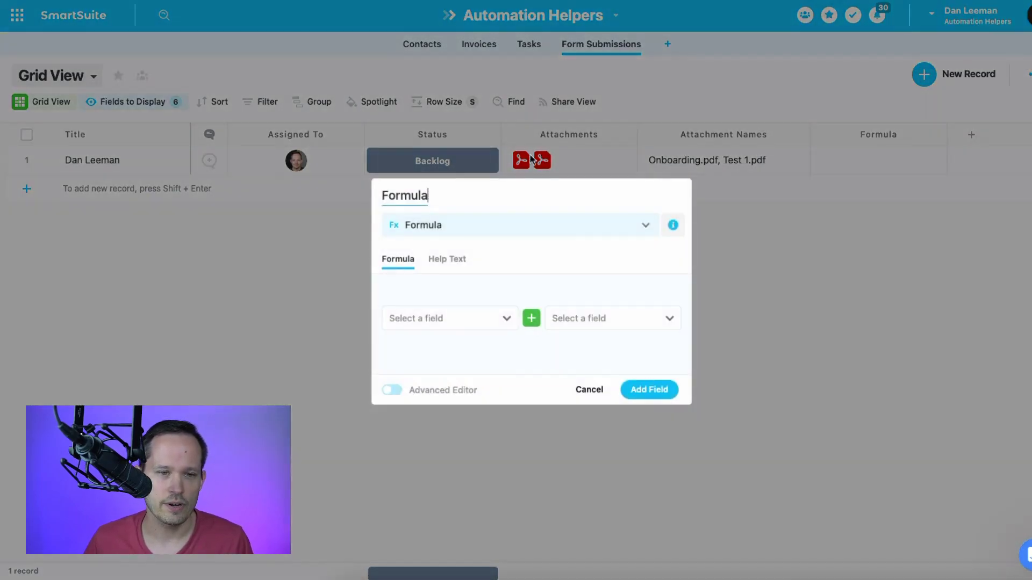
click(391, 390)
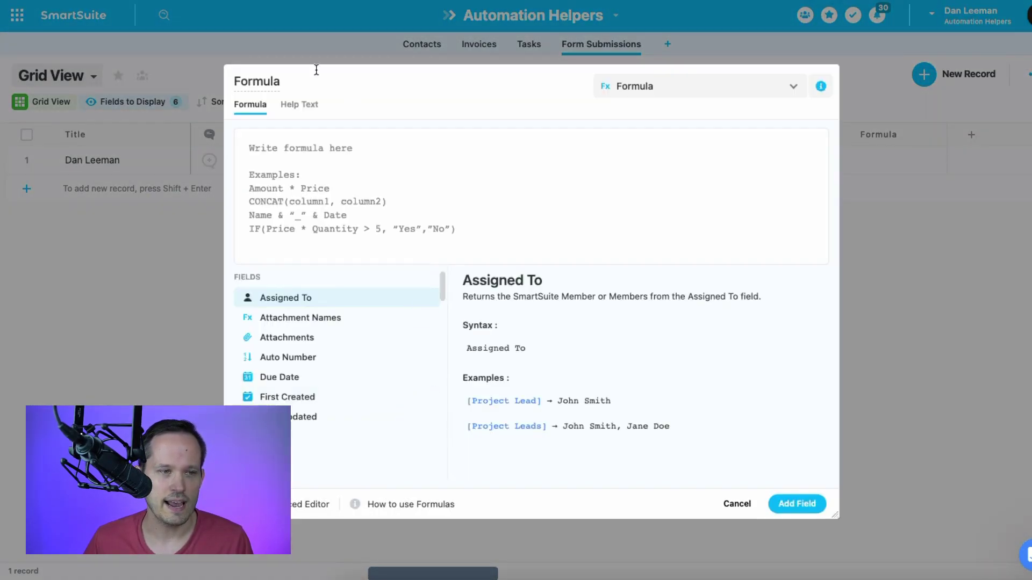
double_click(297, 85)
text(Attach)
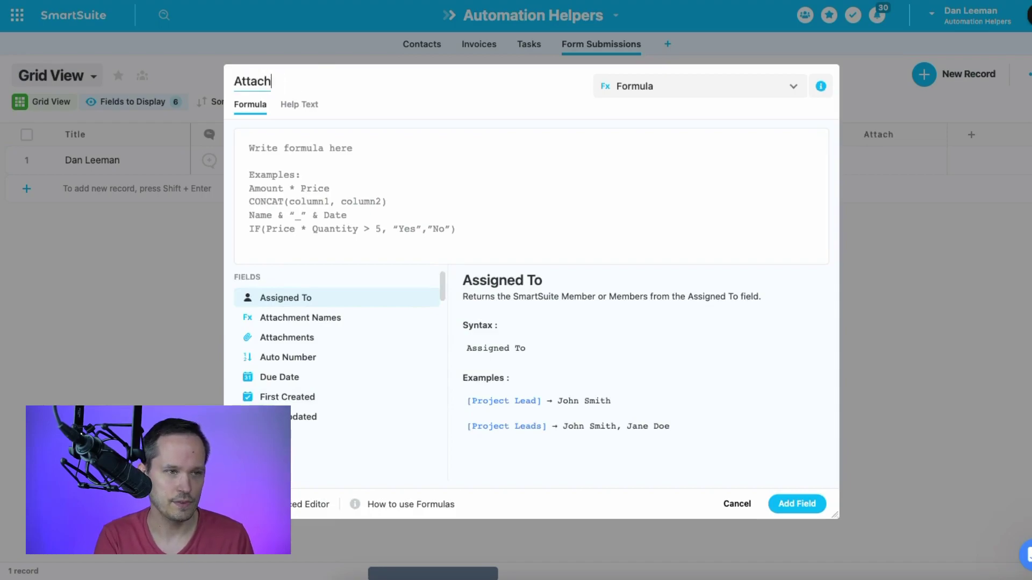
text(ment Couf)
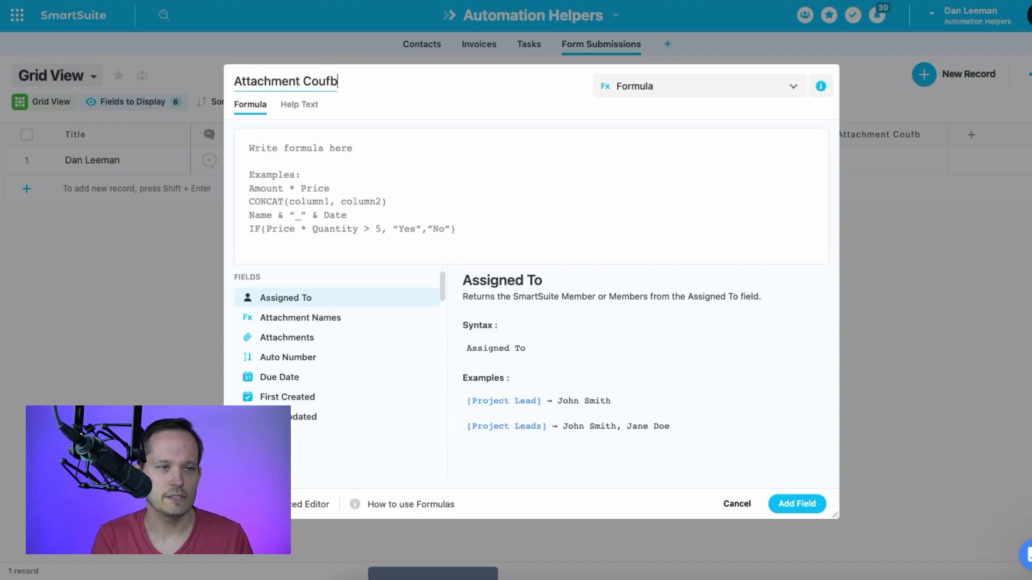
key(BackSpace)
text(b)
key(BackSpace)
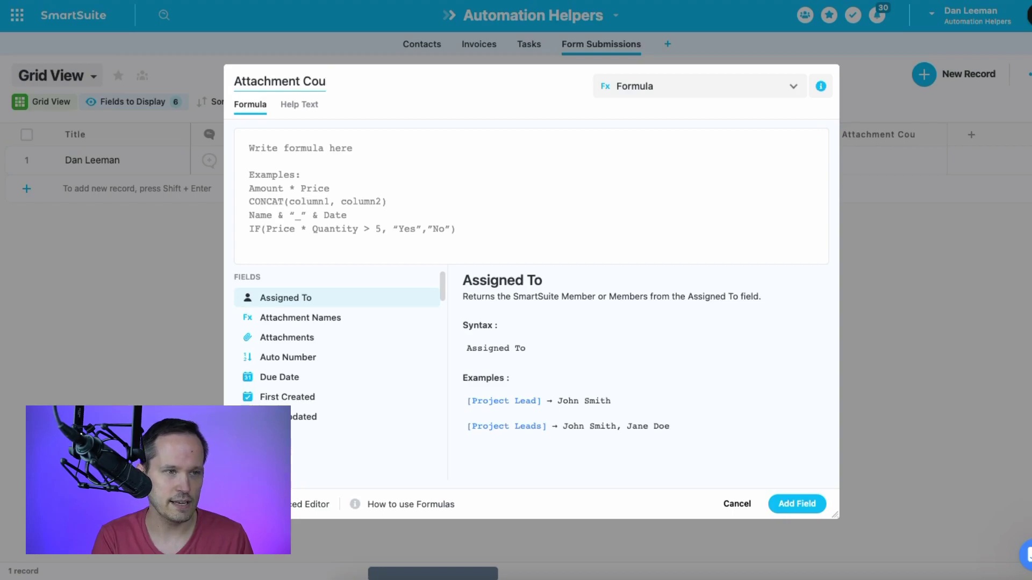
text(nr)
key(BackSpace)
text(t)
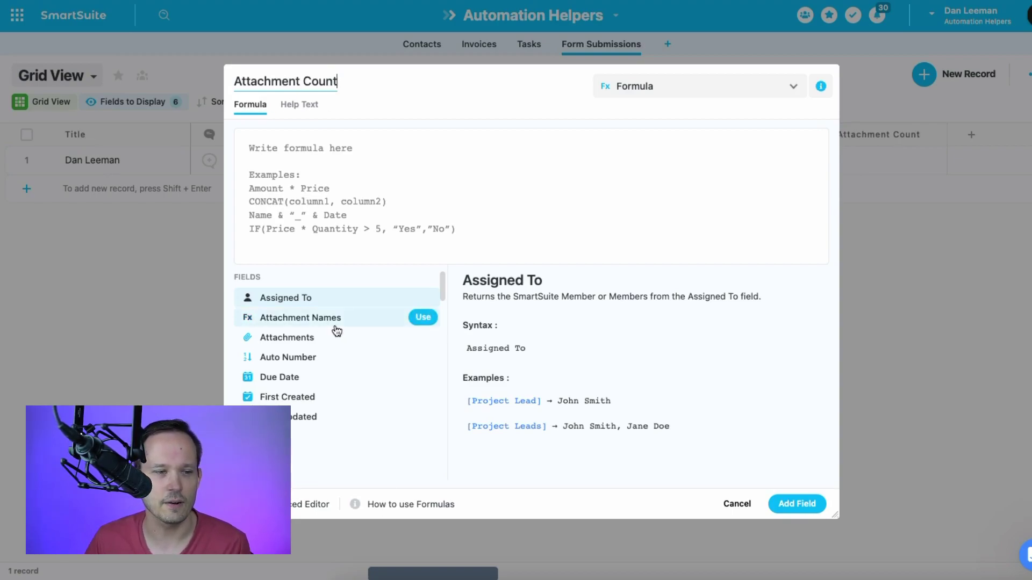
Set its formula to COUNT([Attachments]) and add the column
click(253, 146)
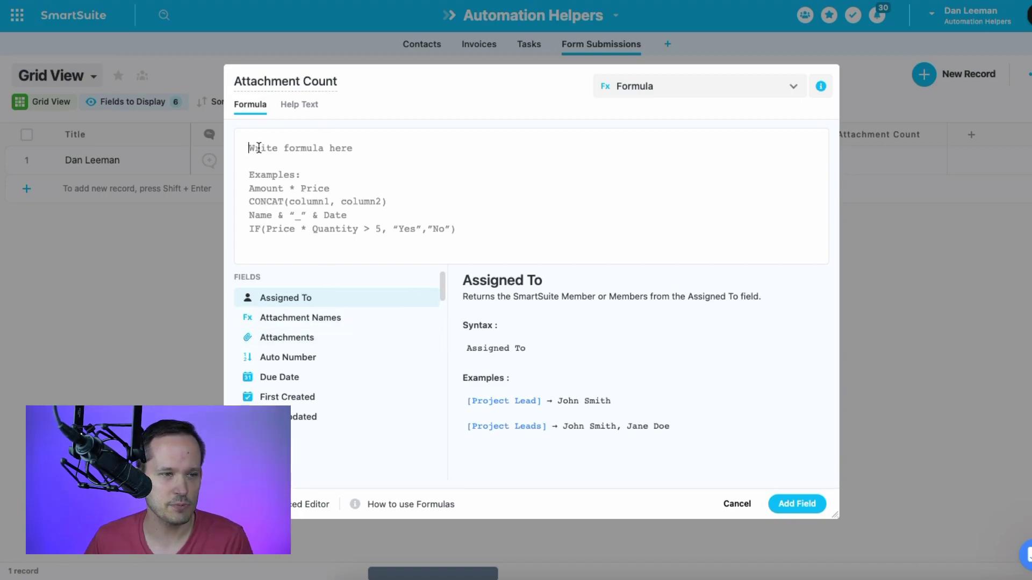
text(count)
key(Return)
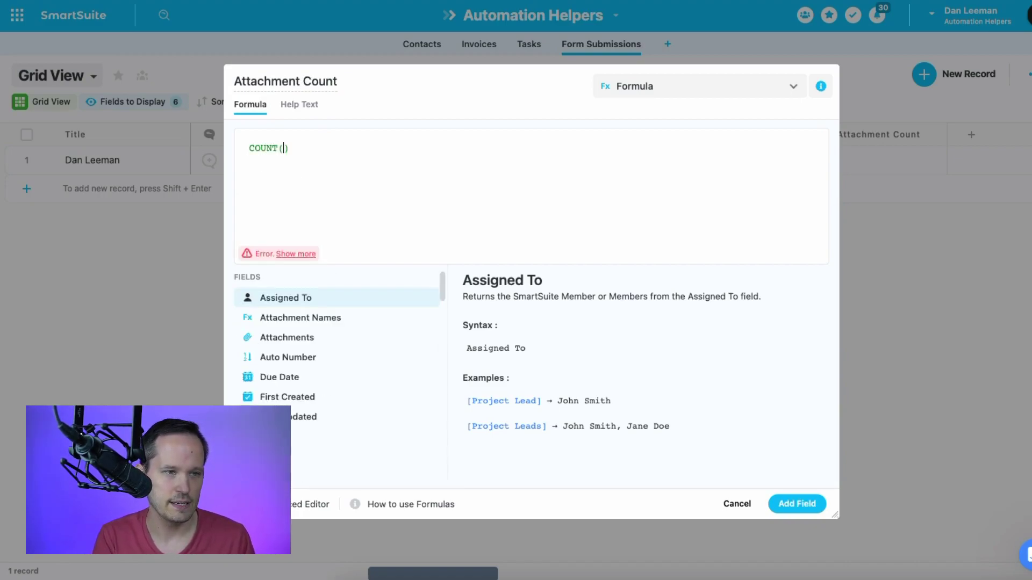
click(423, 337)
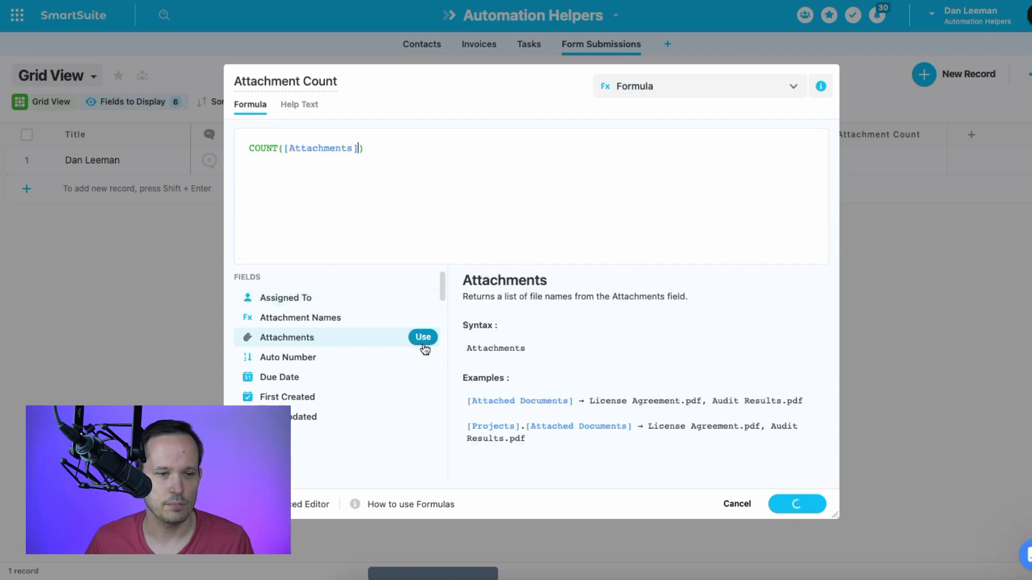
click(797, 504)
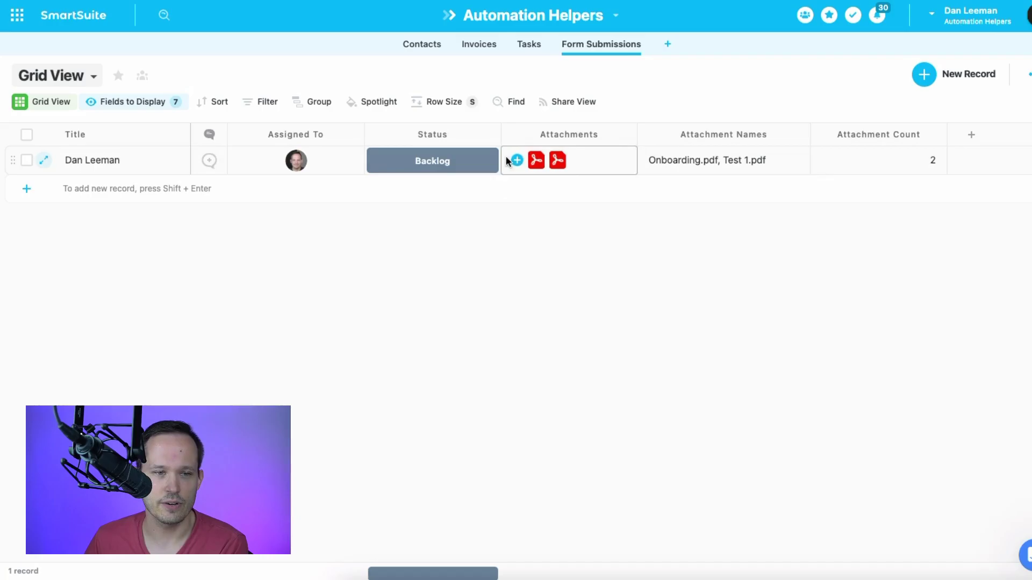
Upload Test 2.pdf into the record's Attachments
click(517, 161)
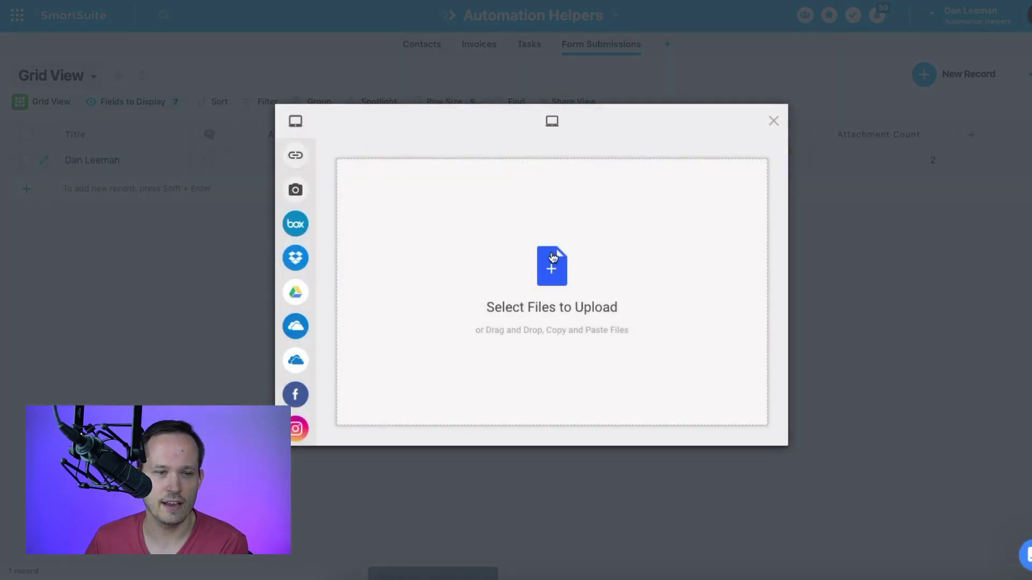
click(553, 258)
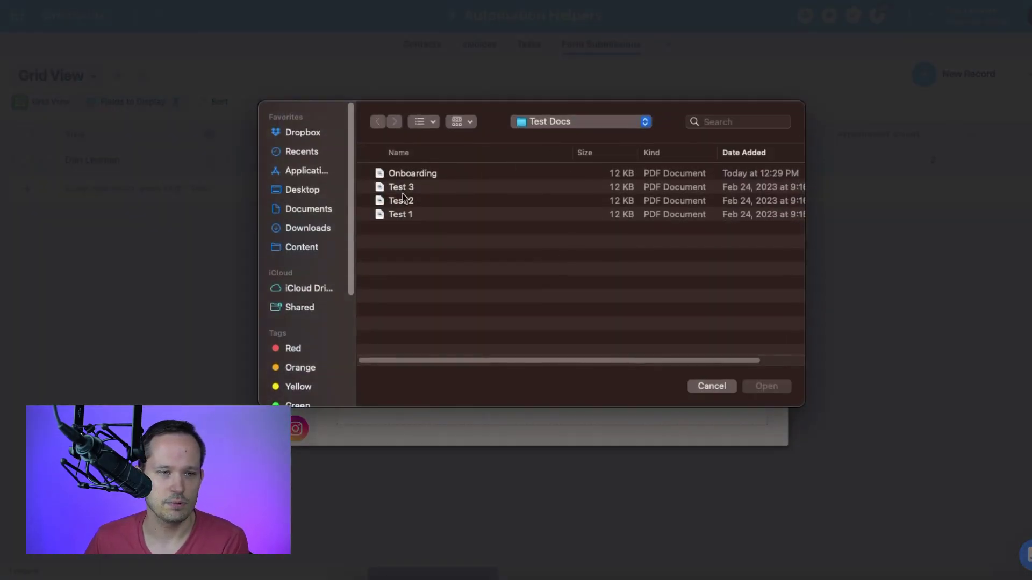
double_click(404, 202)
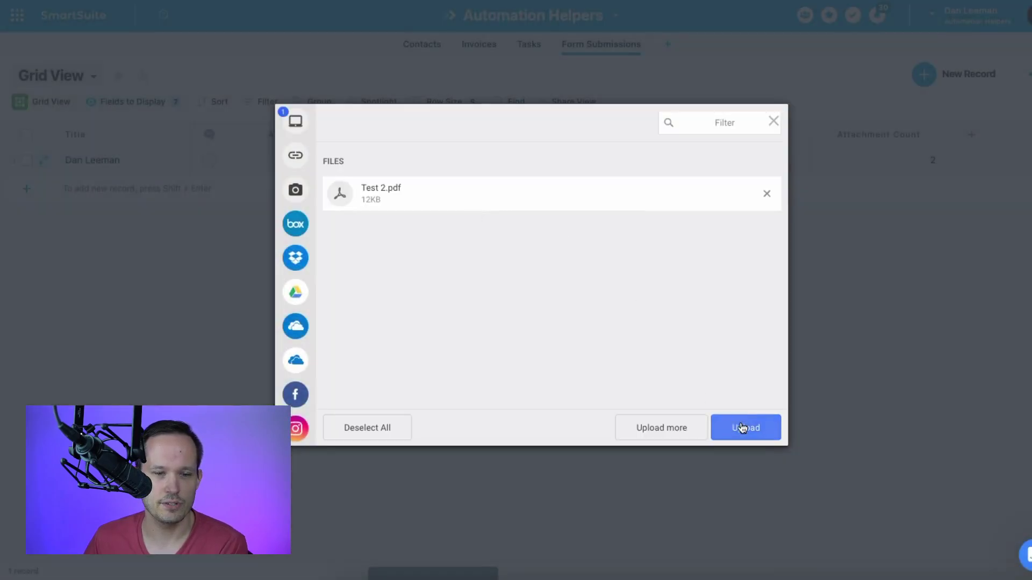
click(744, 426)
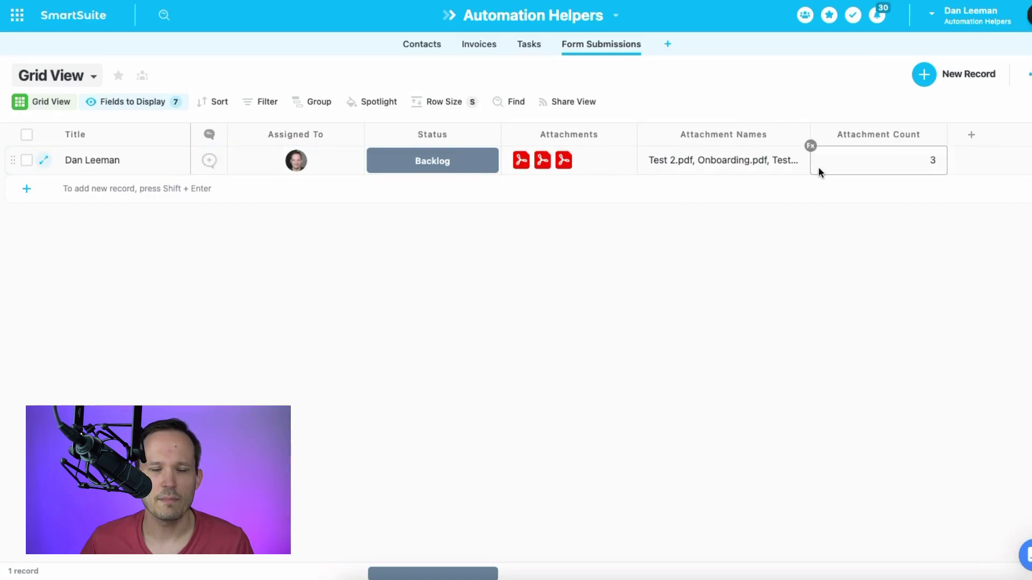
Check that Attachment Count shows 3, then widen Attachment Names to show all three files
click(776, 168)
click(872, 170)
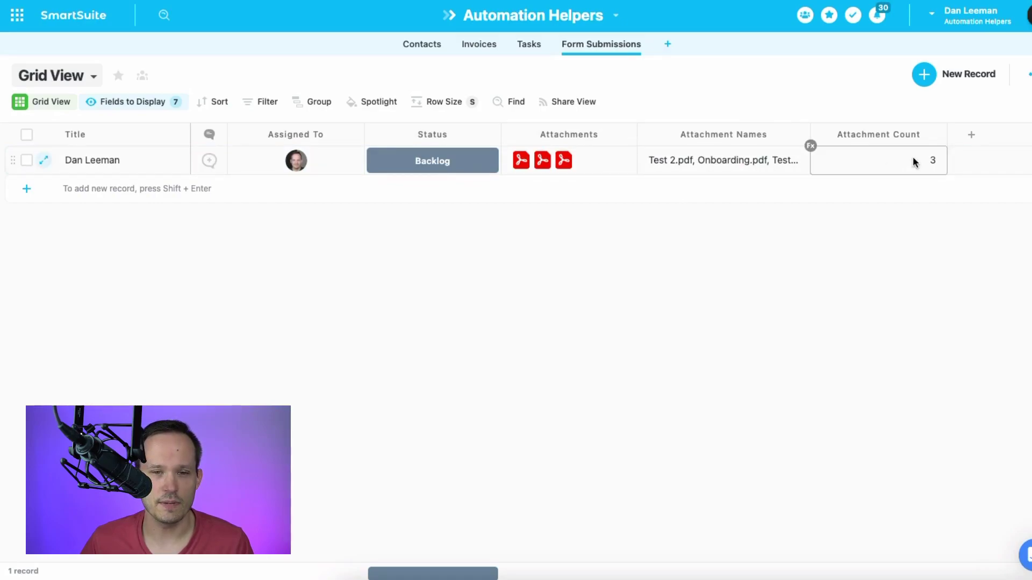
click(592, 156)
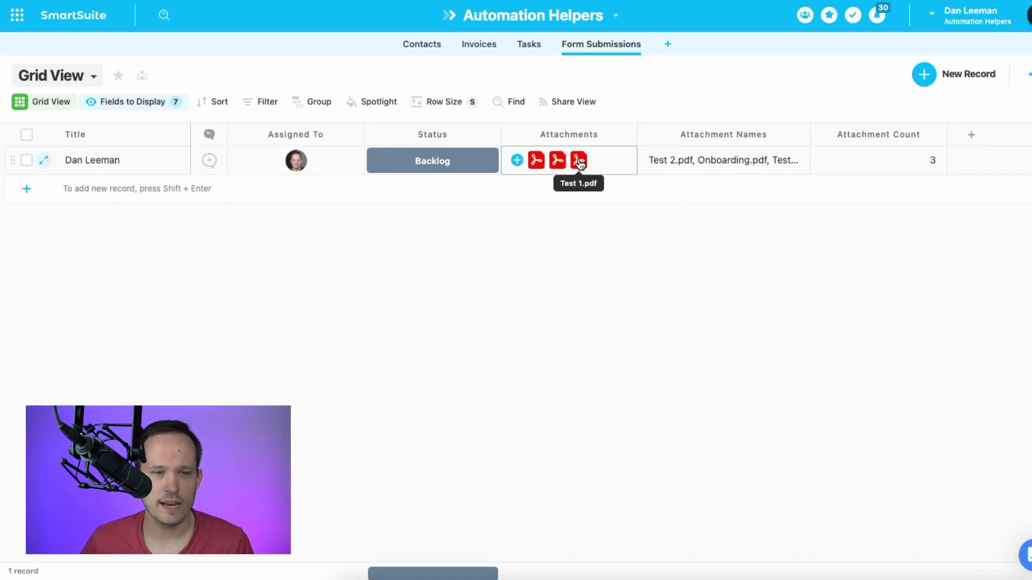
click(857, 169)
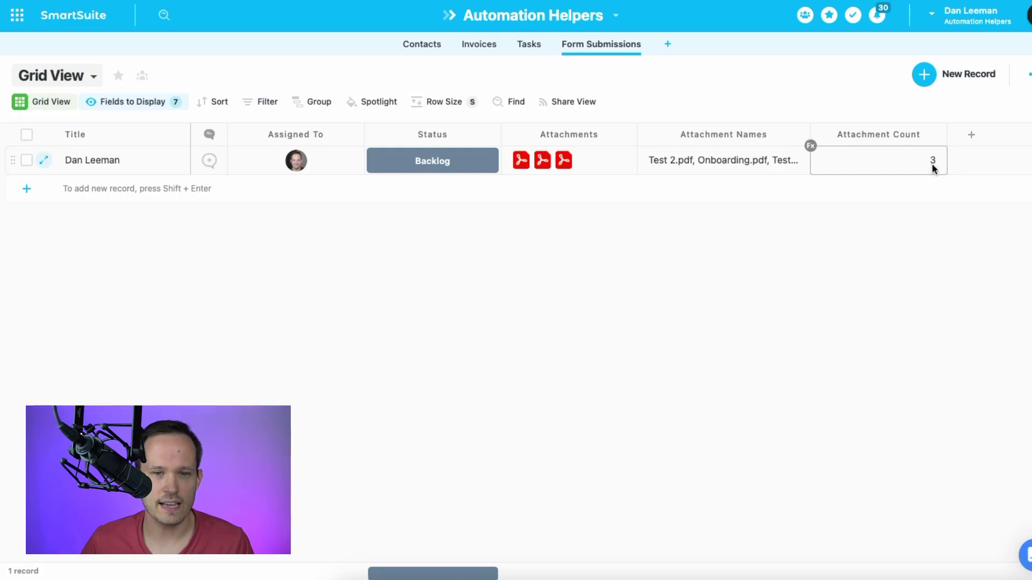
click(829, 135)
drag(811, 133, 835, 129)
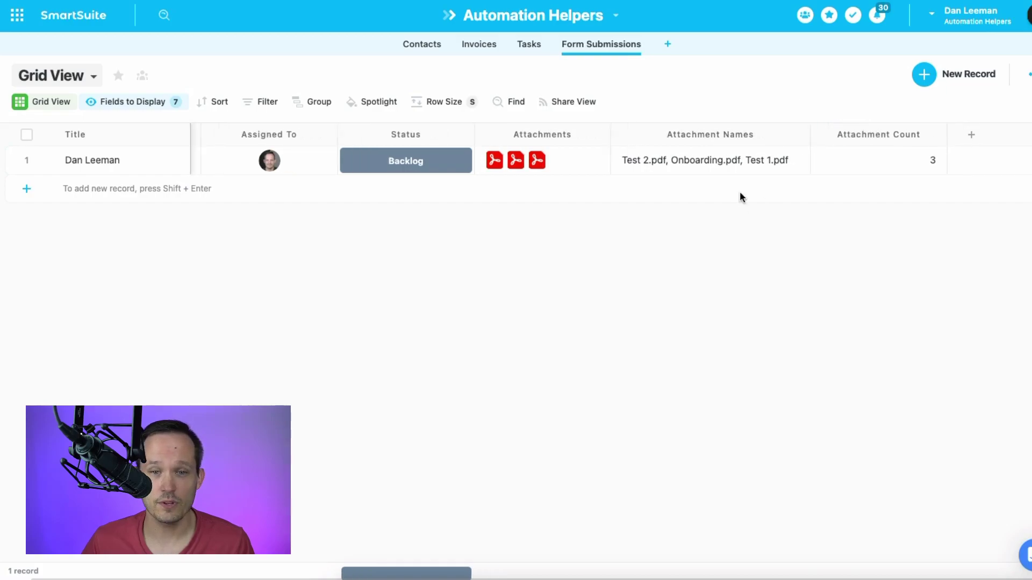
click(842, 169)
click(867, 132)
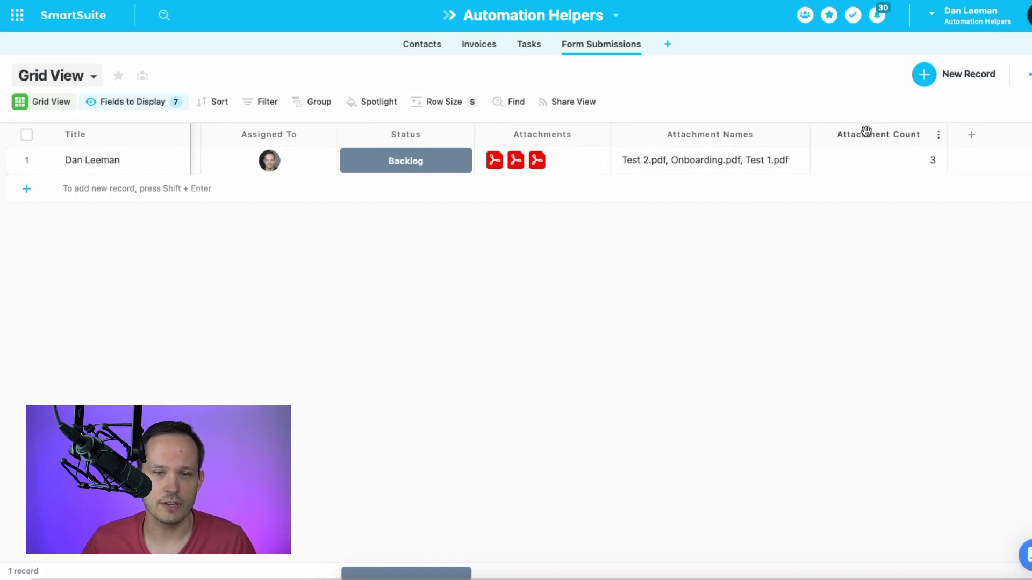
click(875, 154)
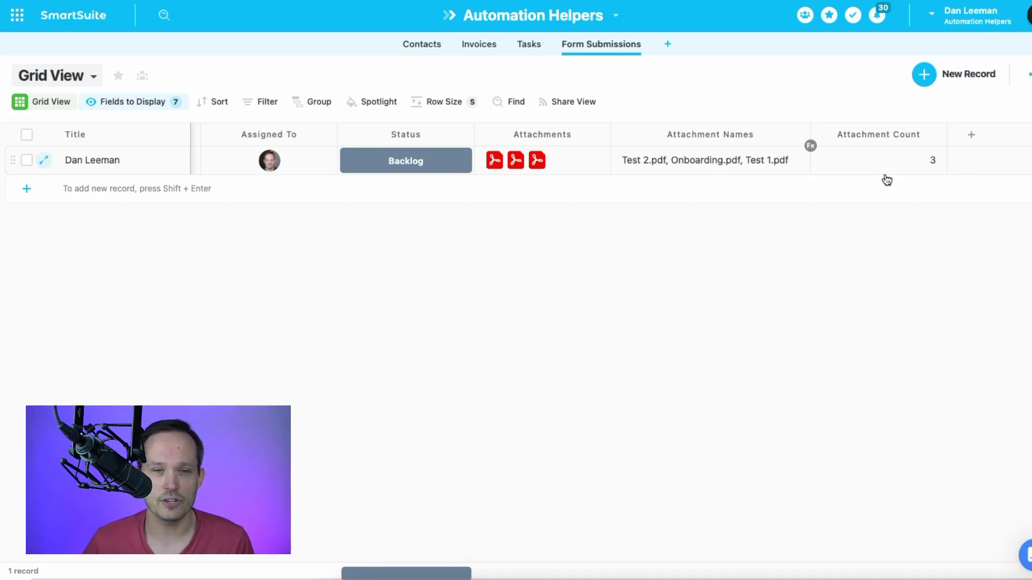
Create a new Formula field in the Advanced Editor named Onboarding File?
click(966, 142)
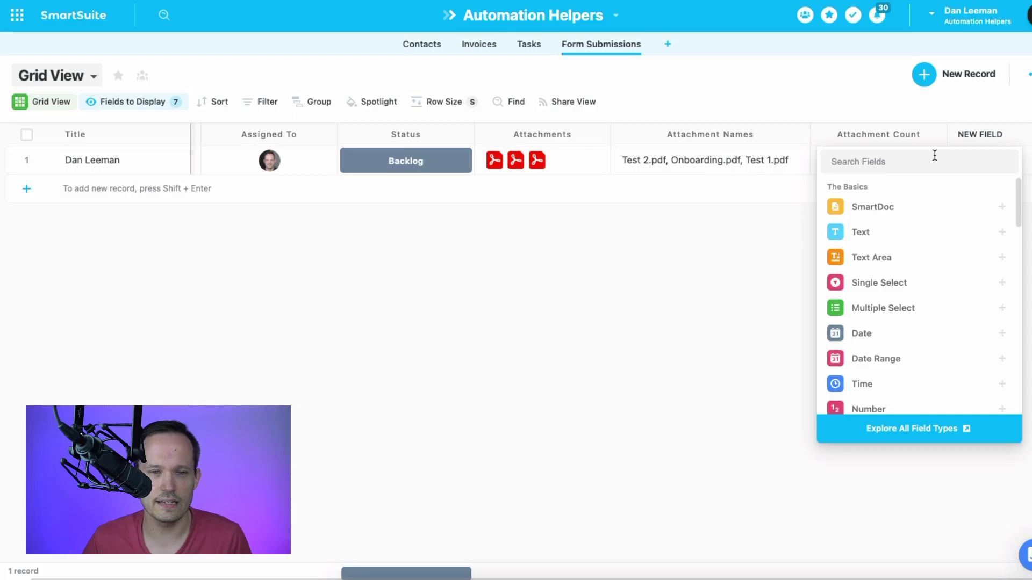
text(form)
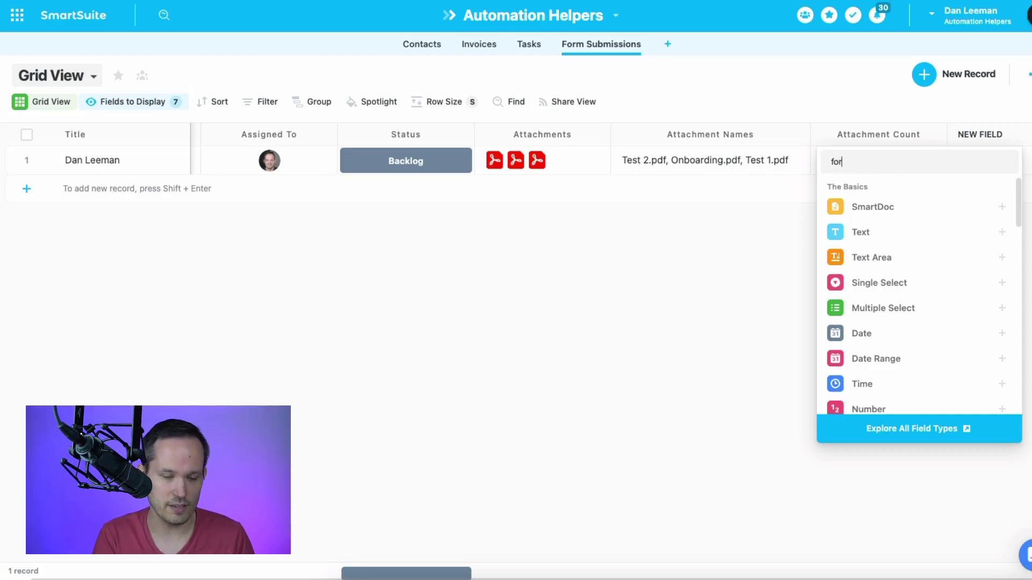
click(858, 215)
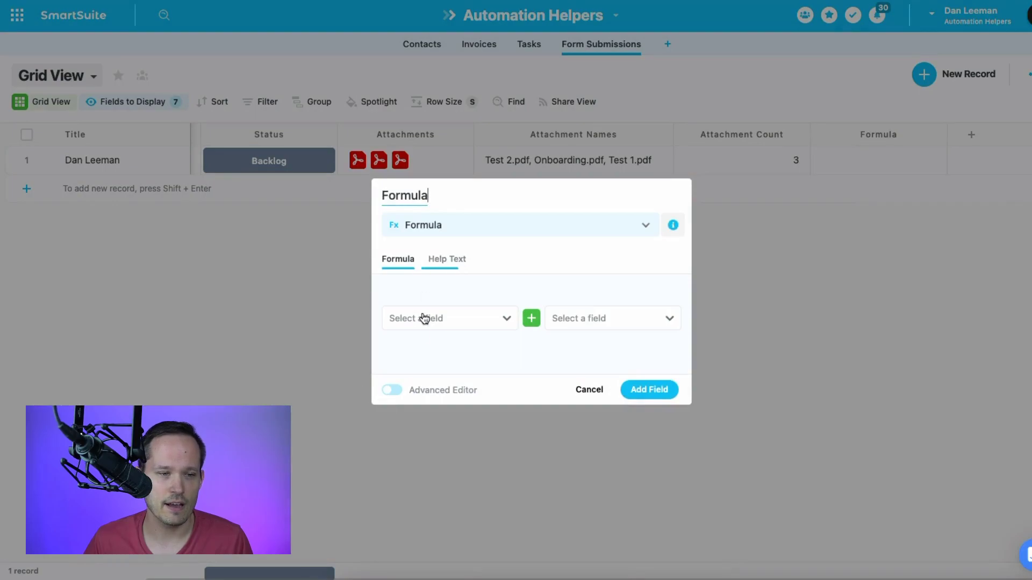
click(392, 391)
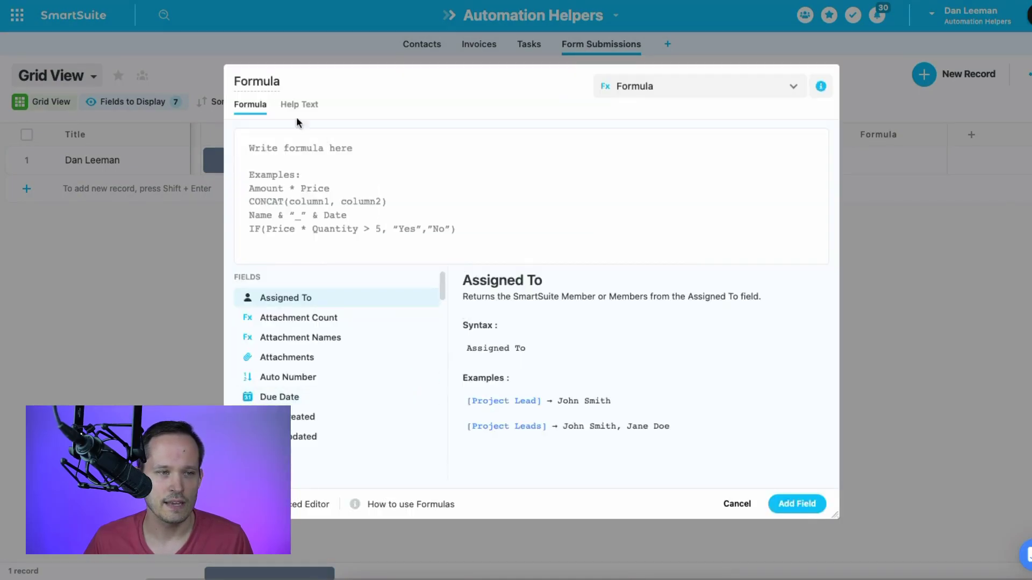
double_click(266, 81)
text(Onb)
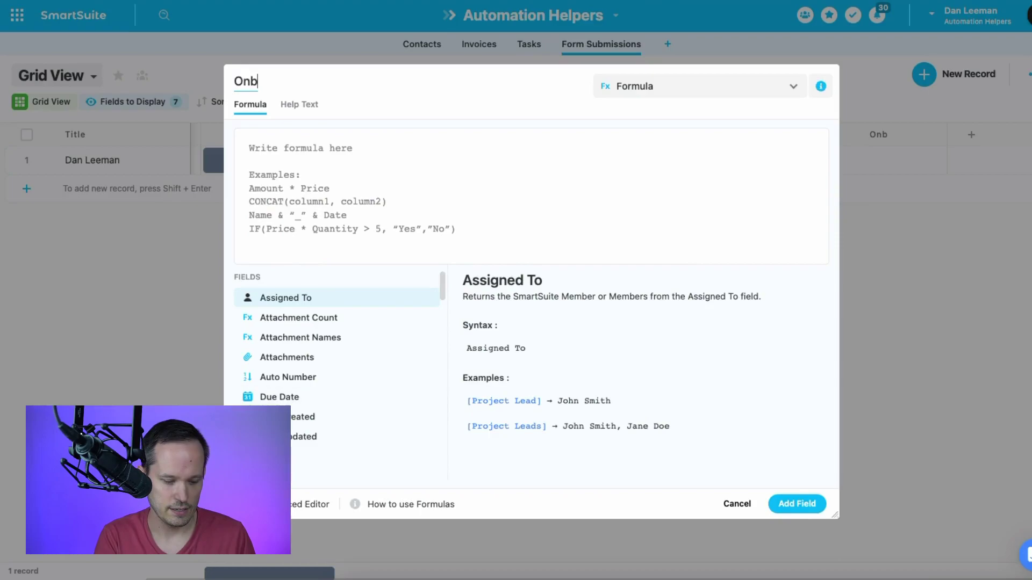
text(oarding File?)
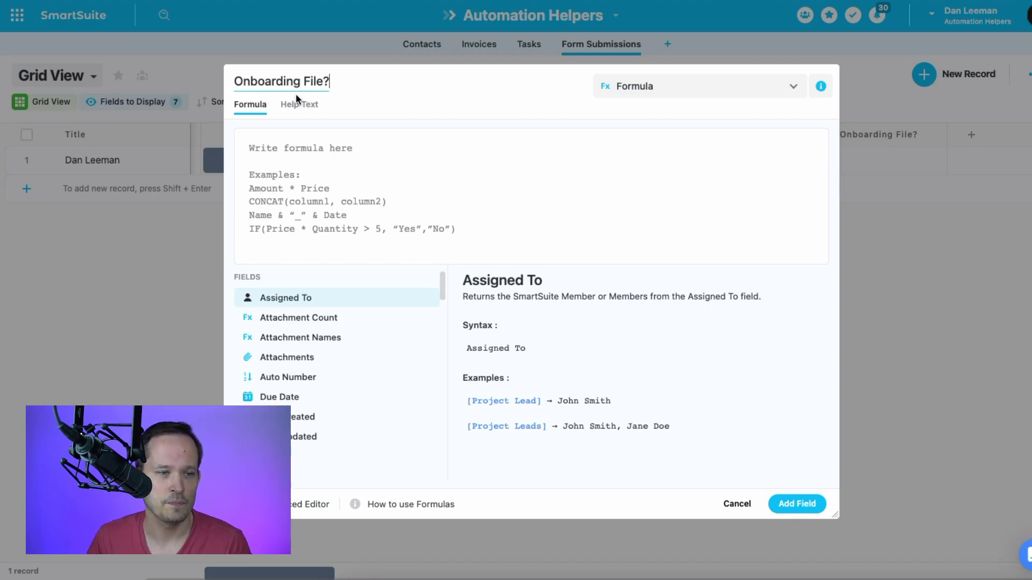
Enter the formula CONTAINS([Attachments], "Onboarding") and add the field
click(279, 161)
text(contains()
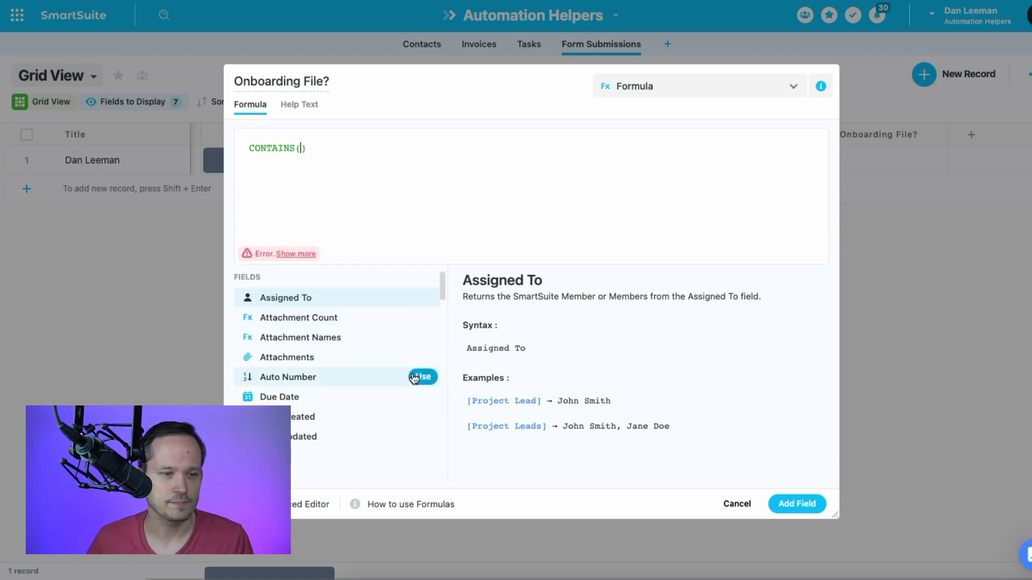
click(423, 358)
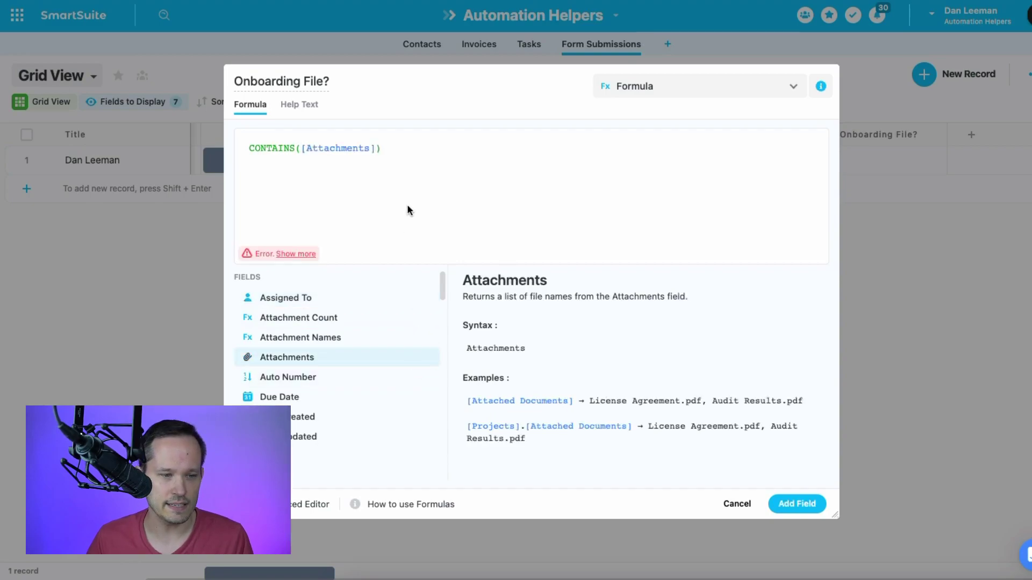
text(, "Onboarding)
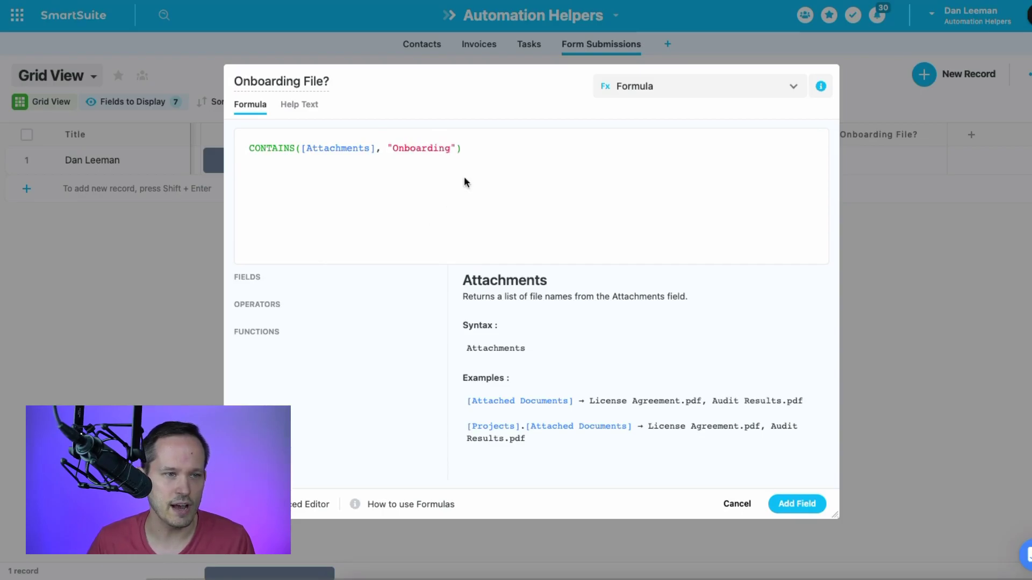
click(814, 504)
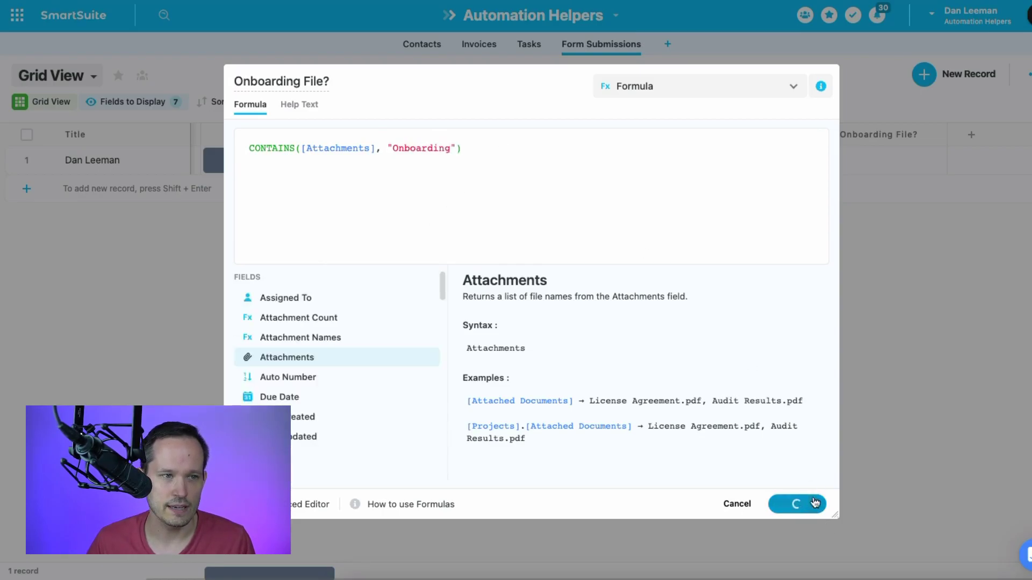